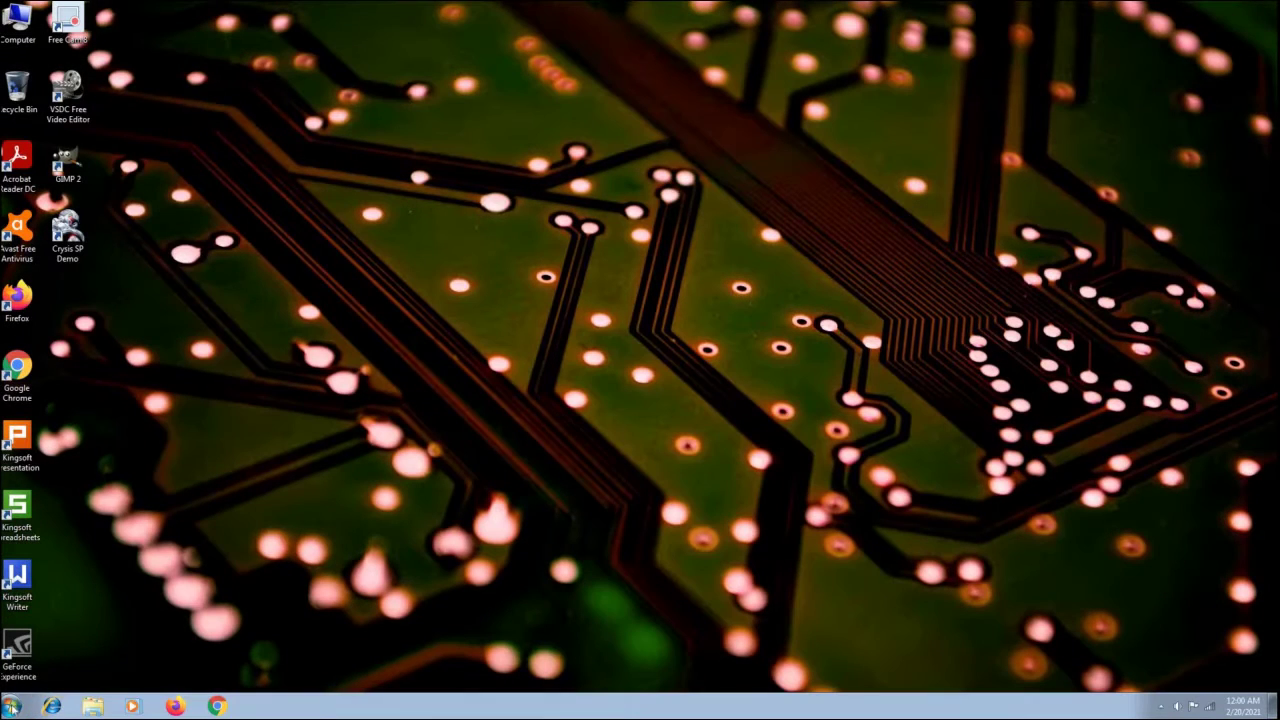
Open Programs and Features via Start menu > Control Panel > Uninstall a program.
{"action": "left_click", "coordinate": [12, 708]}
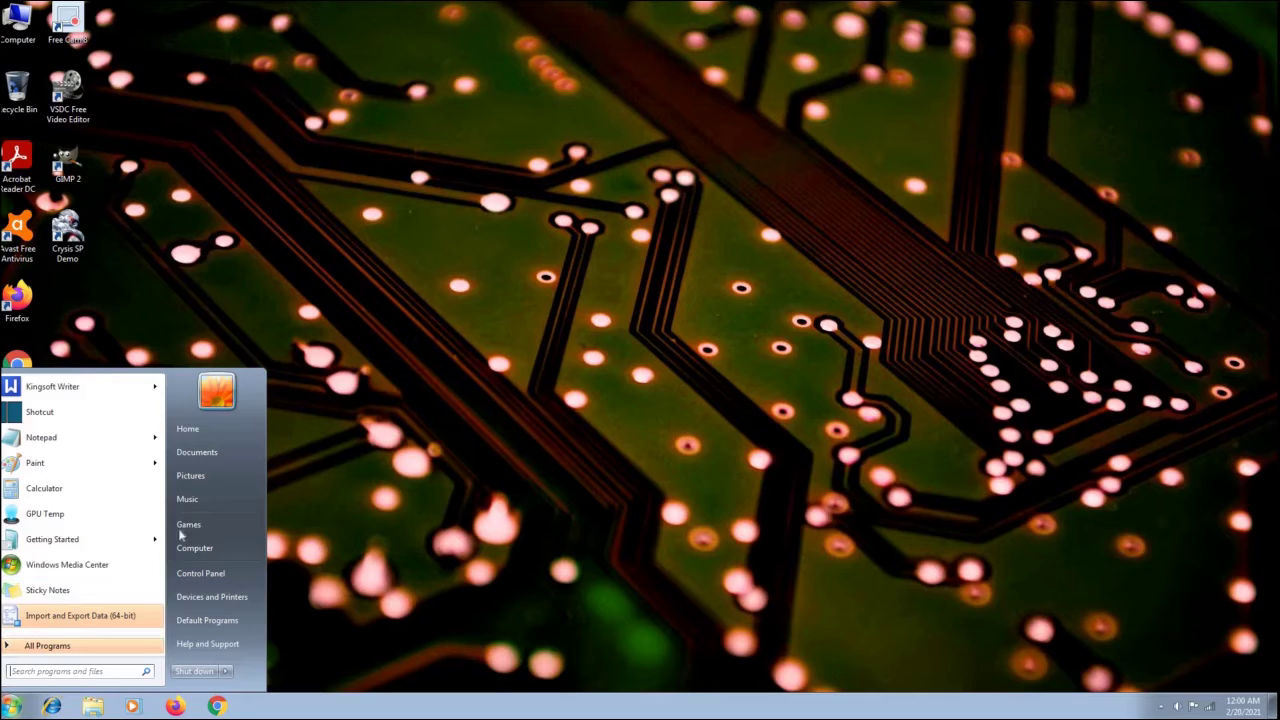
{"action": "left_click", "coordinate": [202, 573]}
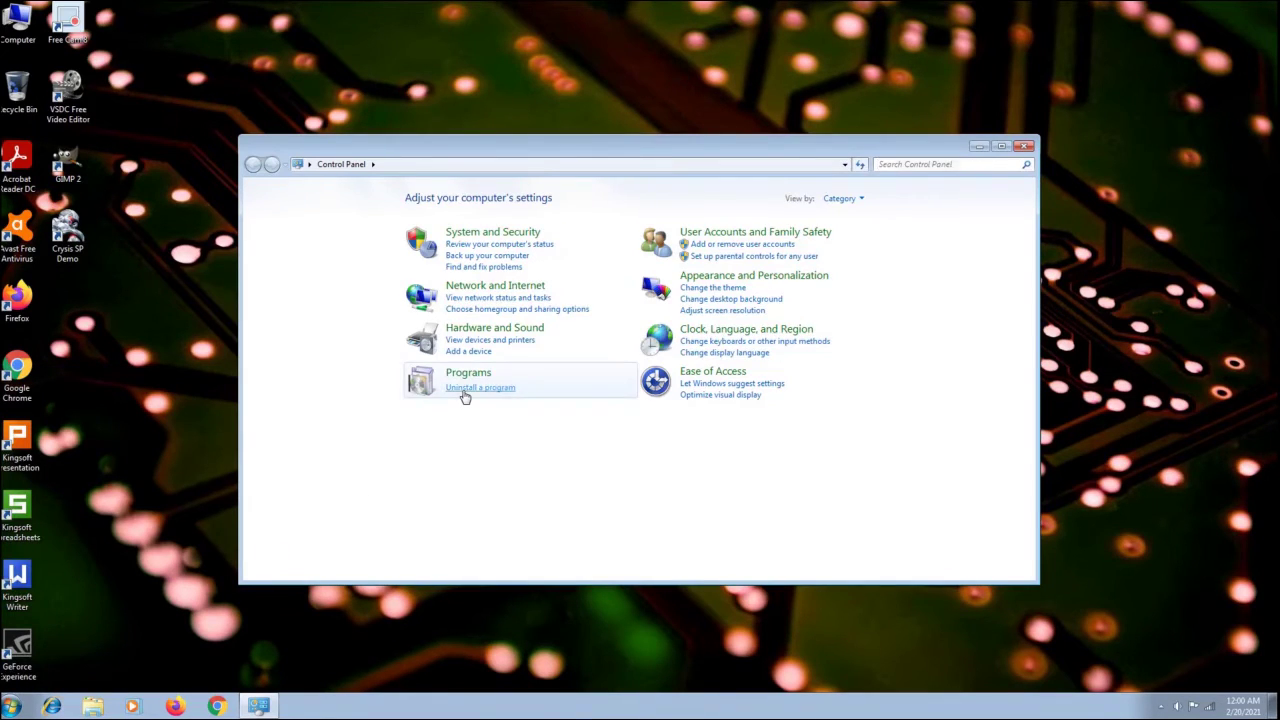
{"action": "left_click", "coordinate": [464, 388]}
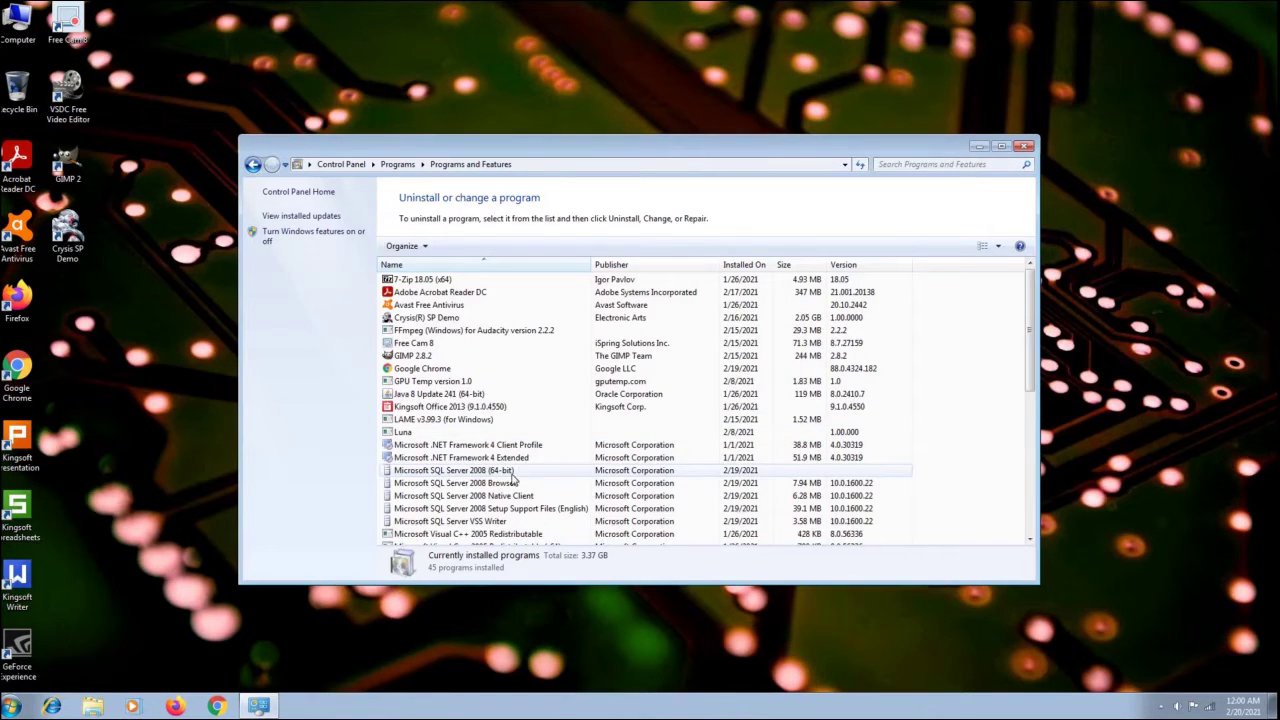
Select Microsoft SQL Server 2008 (64-bit) and launch its Uninstall/Change maintenance dialog.
{"action": "left_click", "coordinate": [512, 476]}
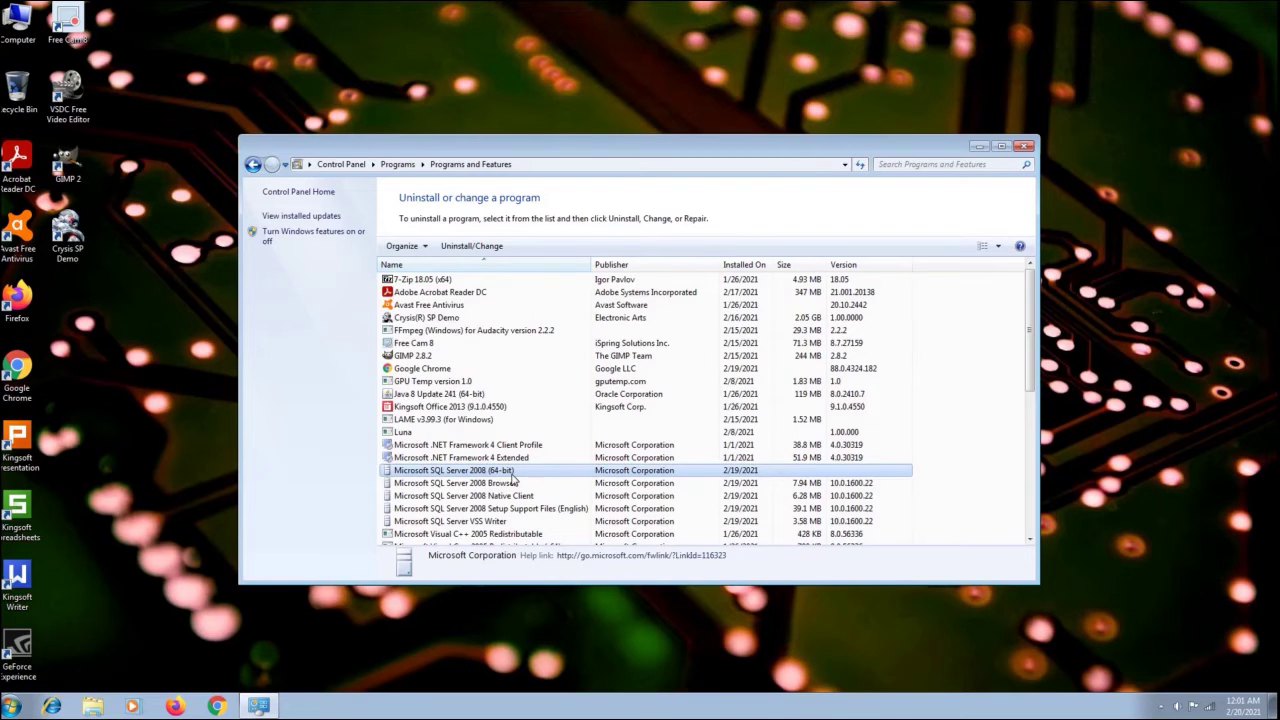
{"action": "left_click", "coordinate": [485, 247]}
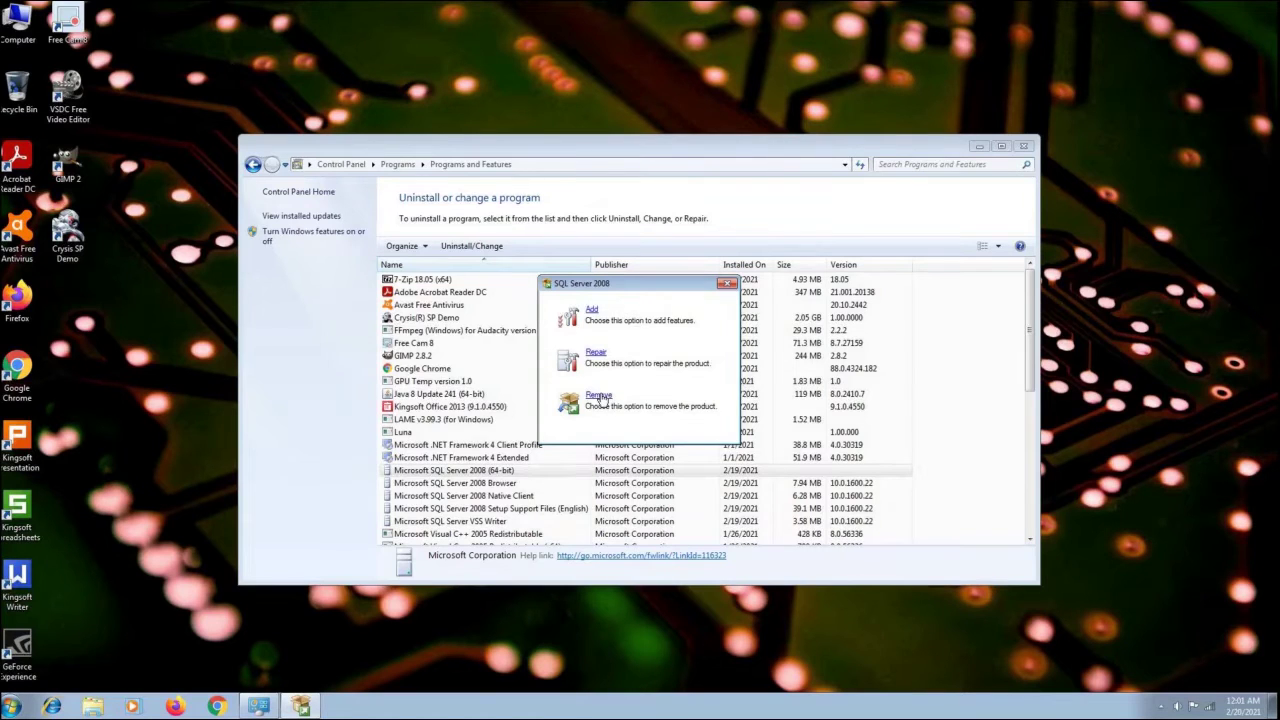
Choose Remove, review the six passed Setup Support Rules in detail, and accept them.
{"action": "left_click", "coordinate": [599, 397]}
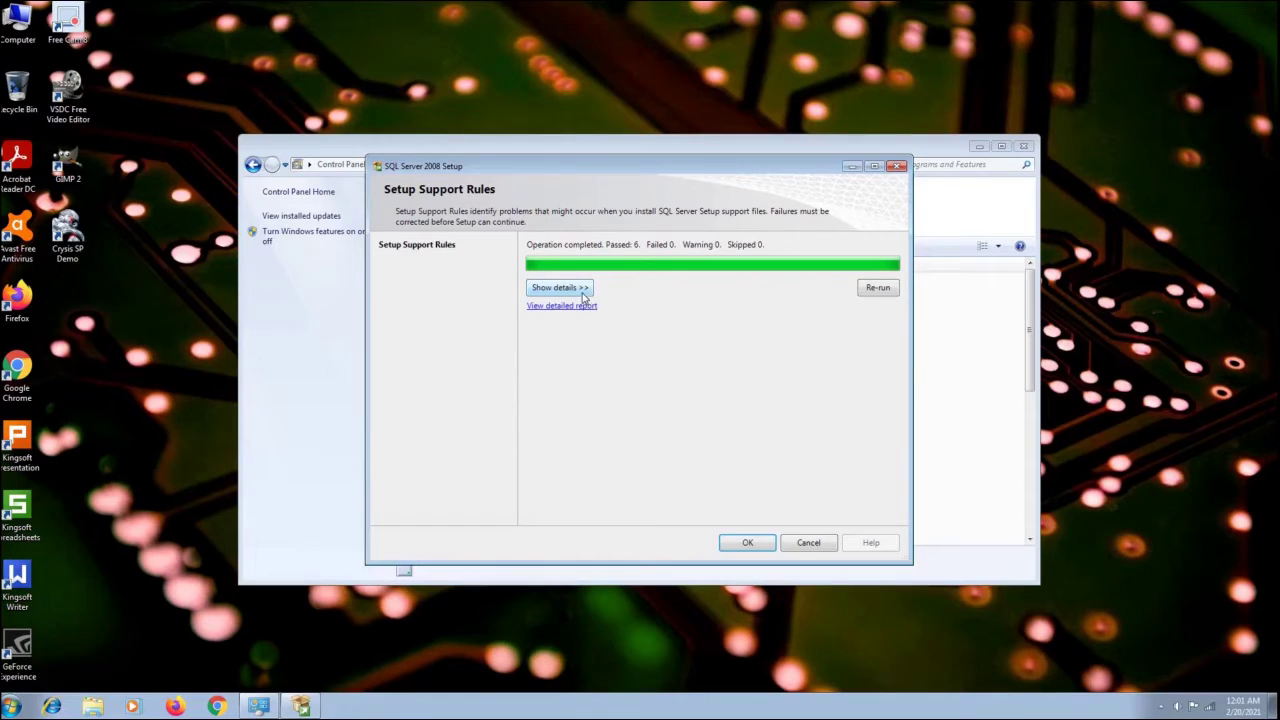
{"action": "left_click", "coordinate": [585, 292]}
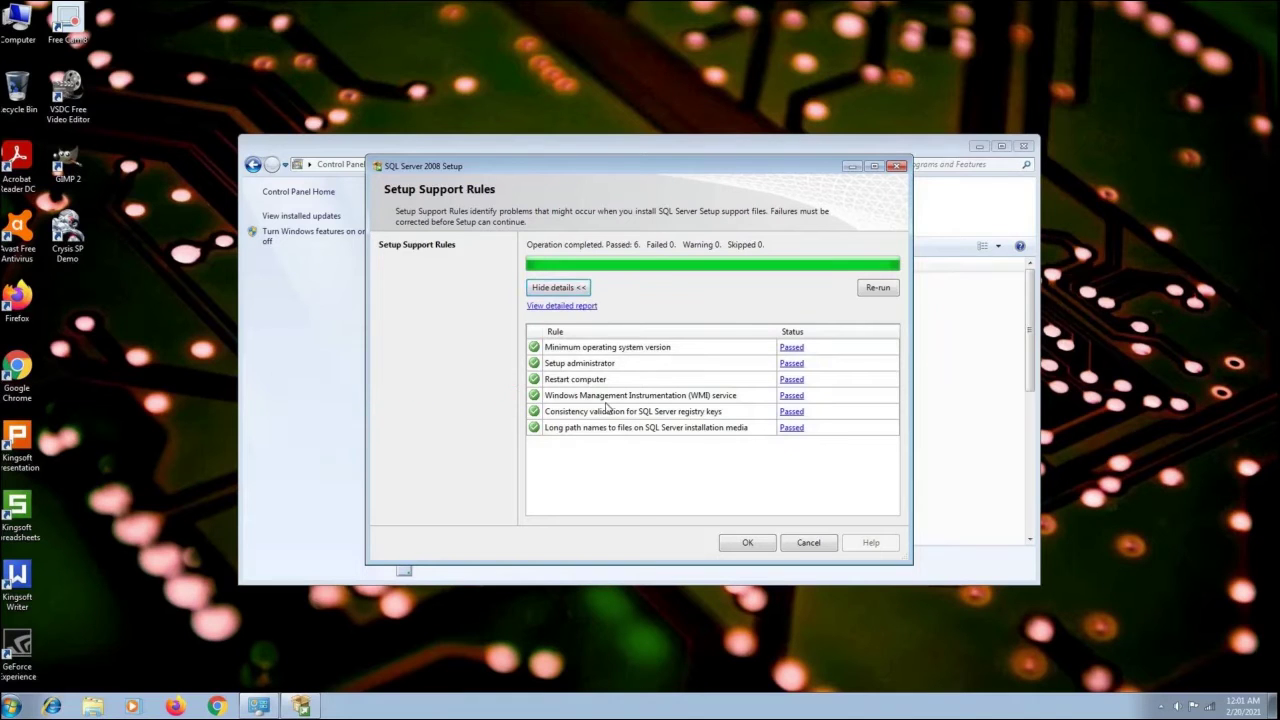
{"action": "left_click", "coordinate": [746, 545]}
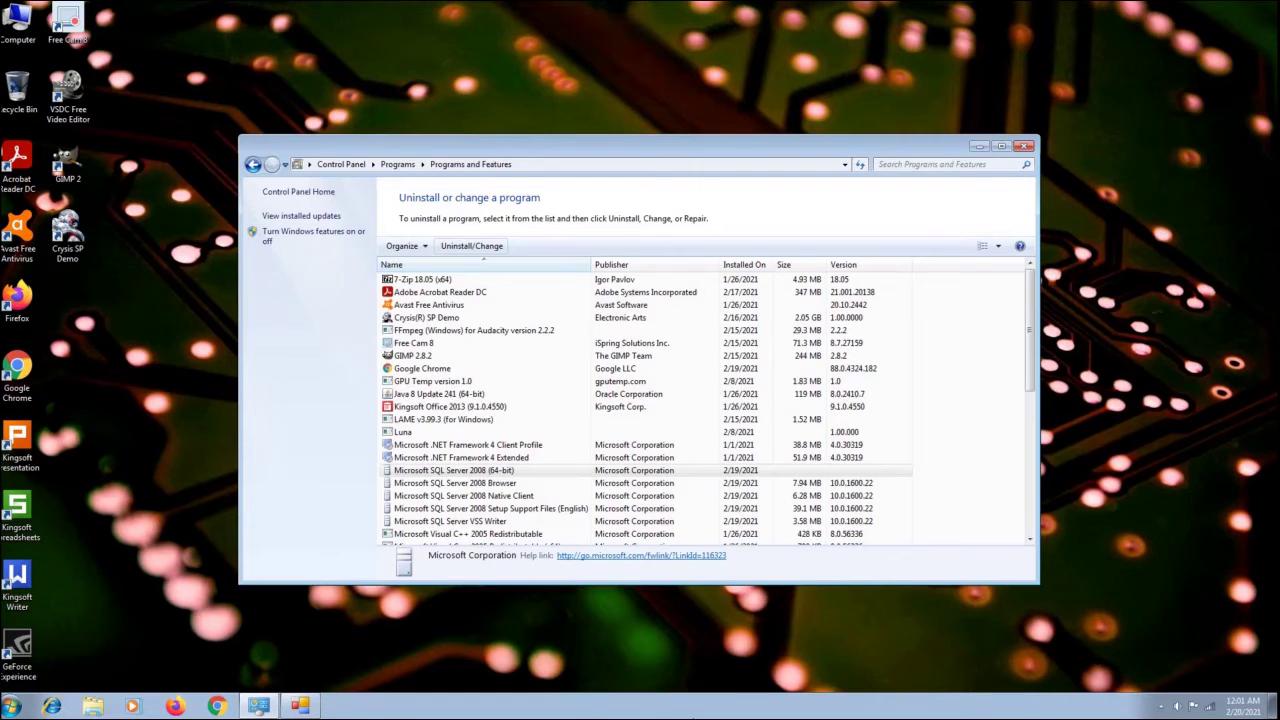
Target the SQLEXPRESS instance, select all its features, and pass the Removal Rules.
{"action": "left_click", "coordinate": [316, 707]}
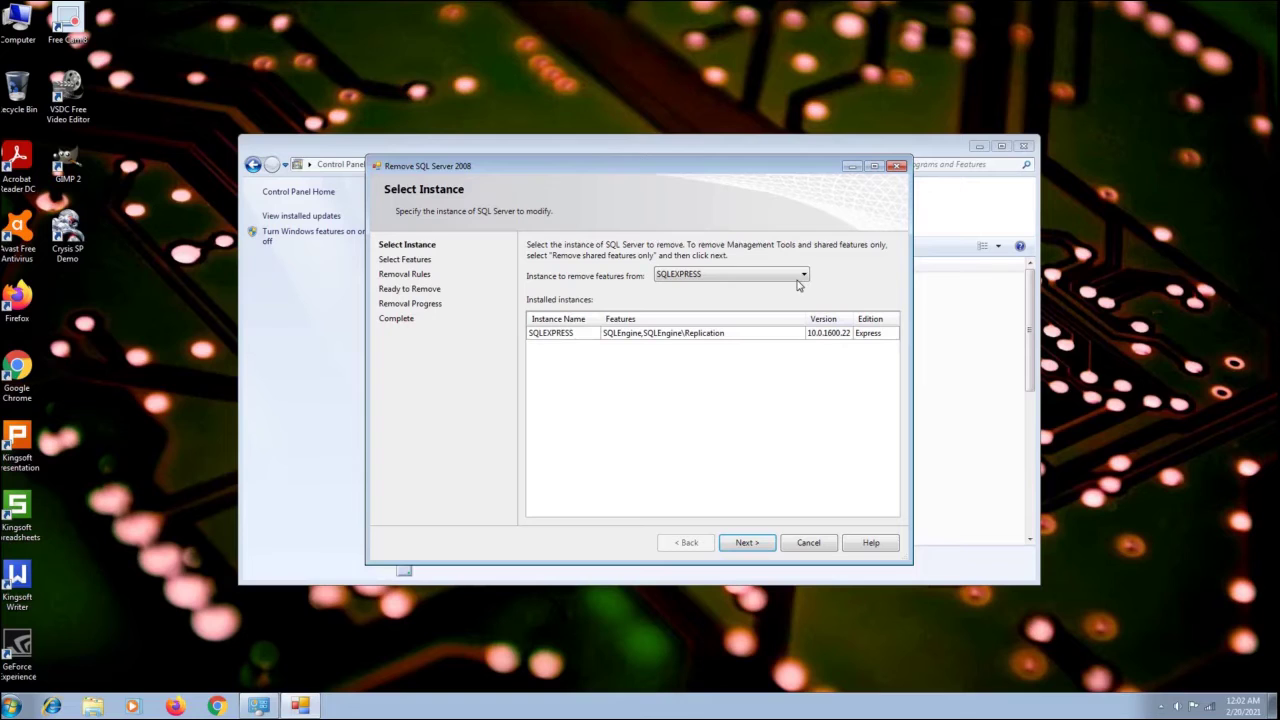
{"action": "left_click", "coordinate": [796, 280]}
{"action": "left_click", "coordinate": [796, 286]}
{"action": "left_click", "coordinate": [747, 545]}
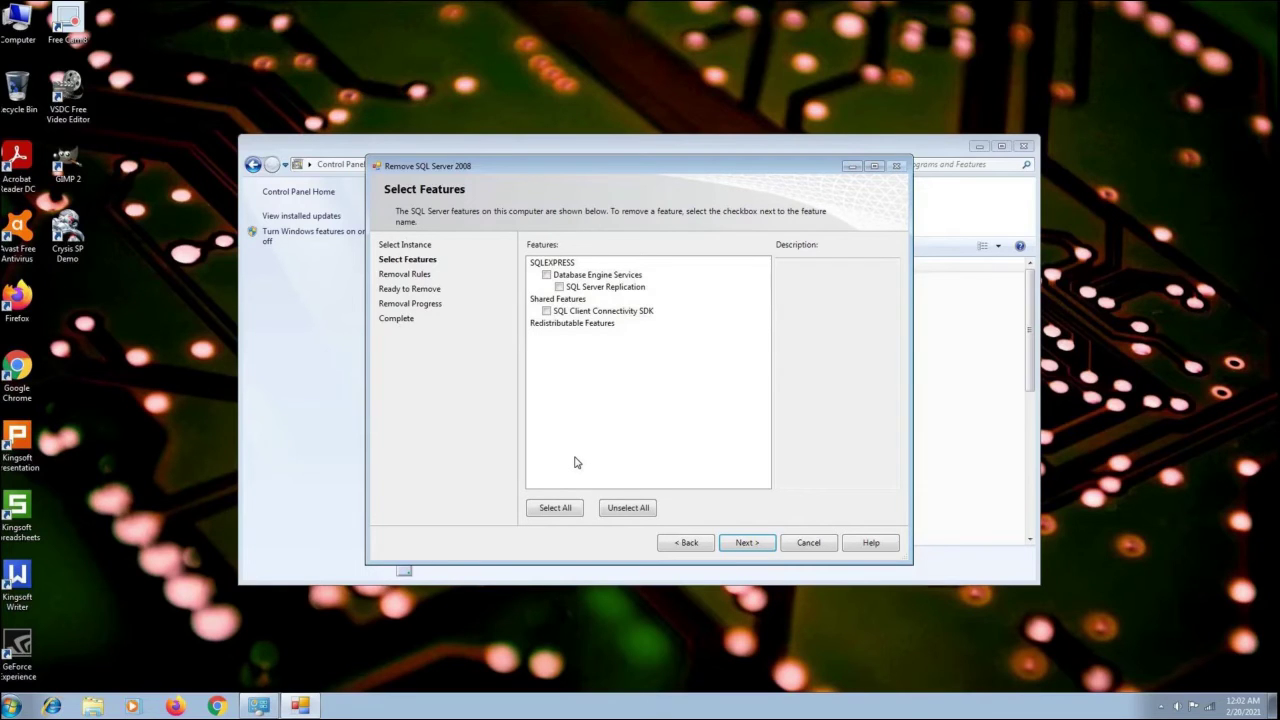
{"action": "left_click", "coordinate": [560, 509]}
{"action": "left_click", "coordinate": [749, 543]}
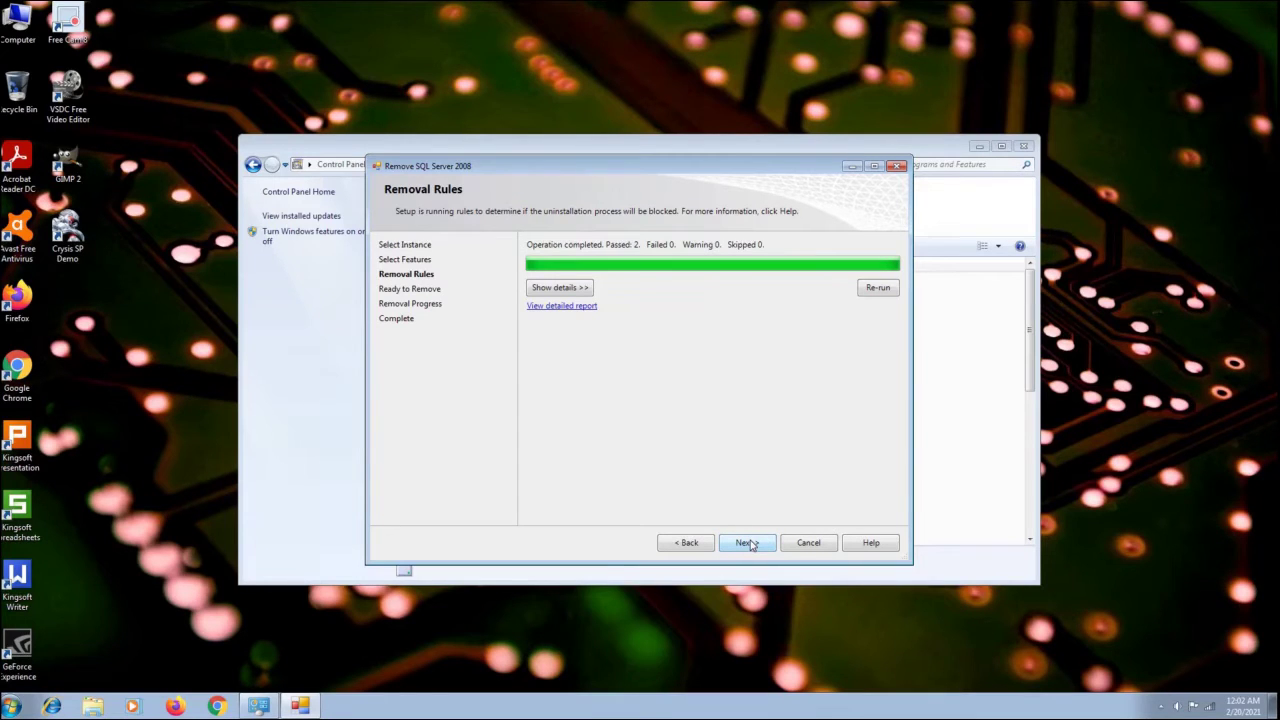
{"action": "left_click", "coordinate": [747, 543]}
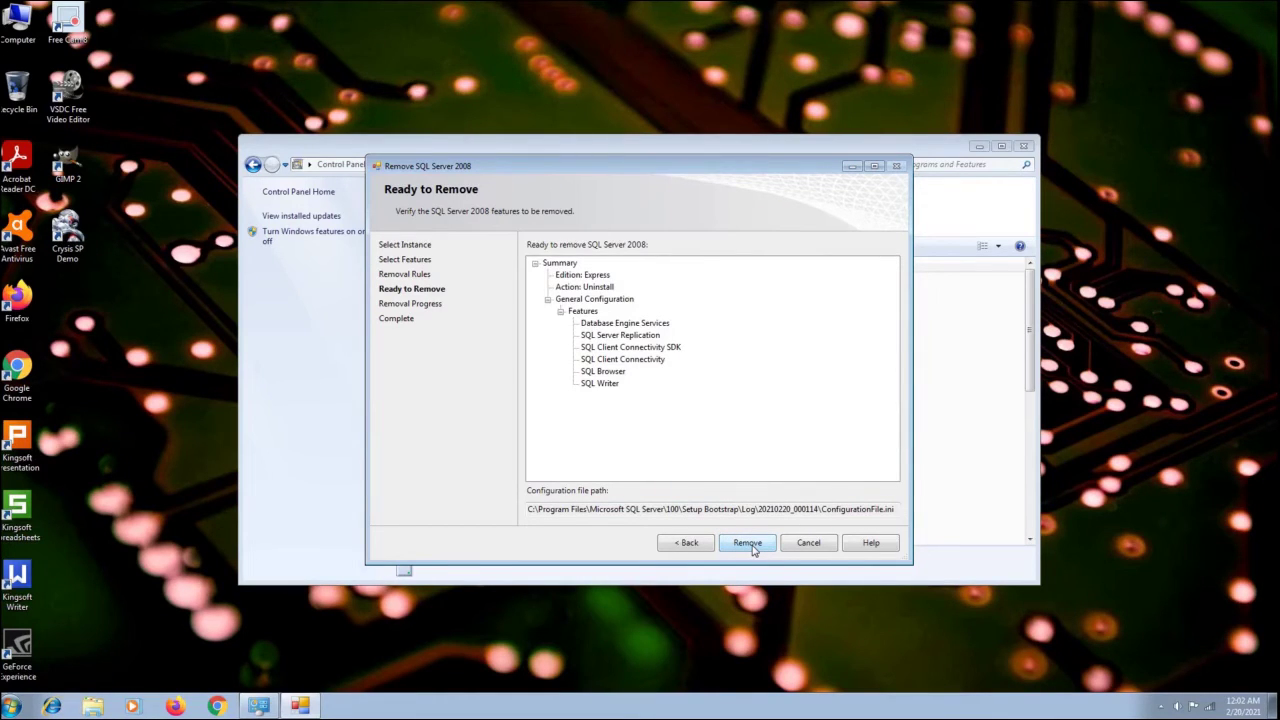
Remove all six Express features and continue to the Complete page.
{"action": "left_click", "coordinate": [752, 546]}
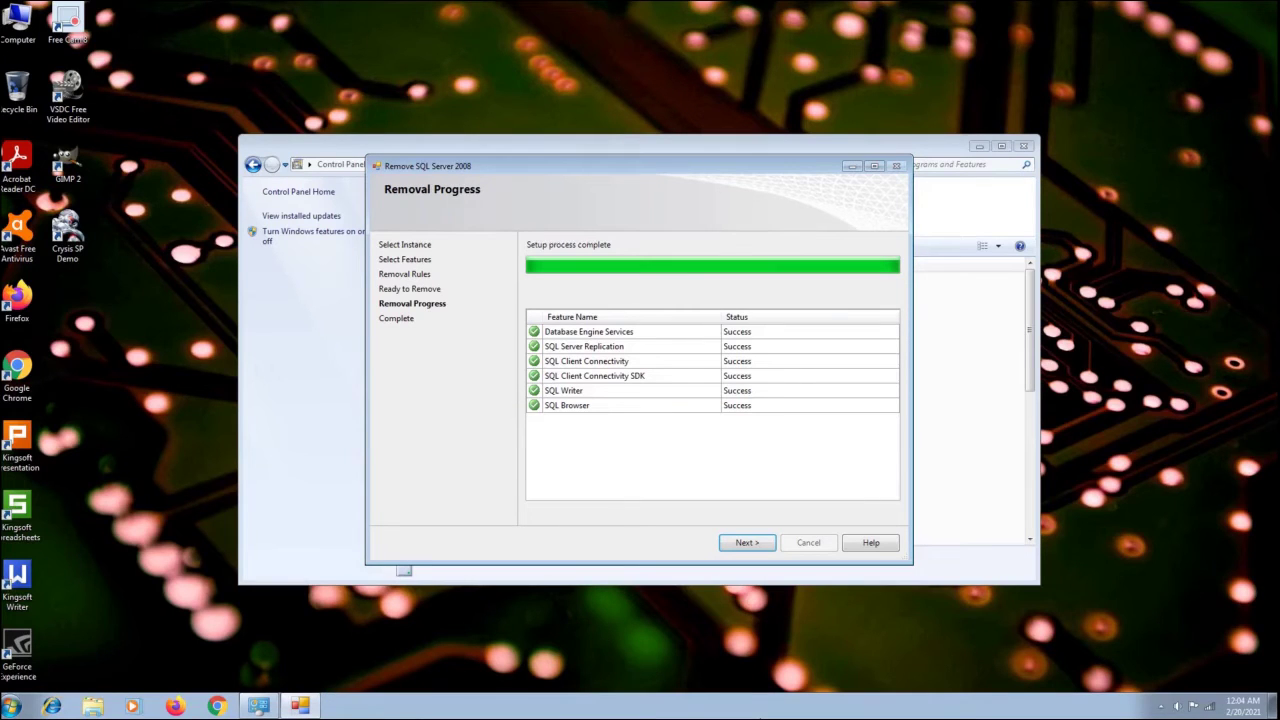
{"action": "left_click", "coordinate": [757, 547]}
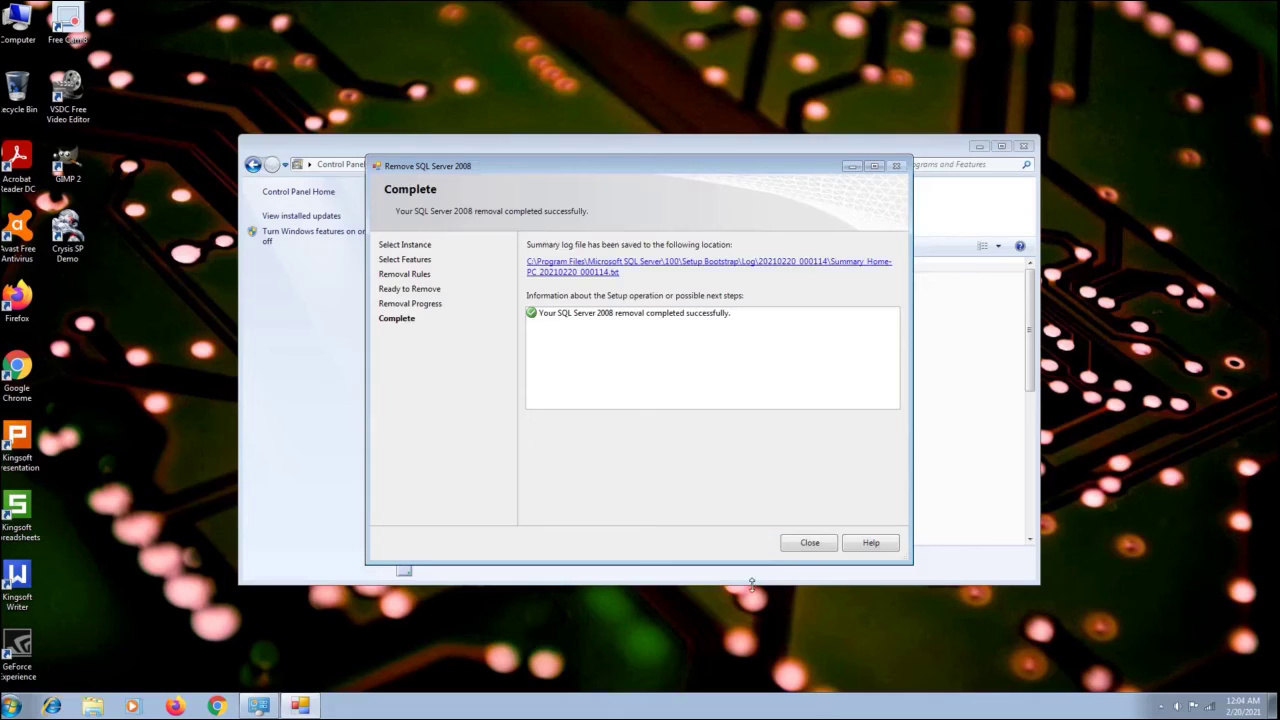
Close Setup, clear the 'sql server' filter, and refresh the installed programs list.
{"action": "left_click", "coordinate": [810, 545]}
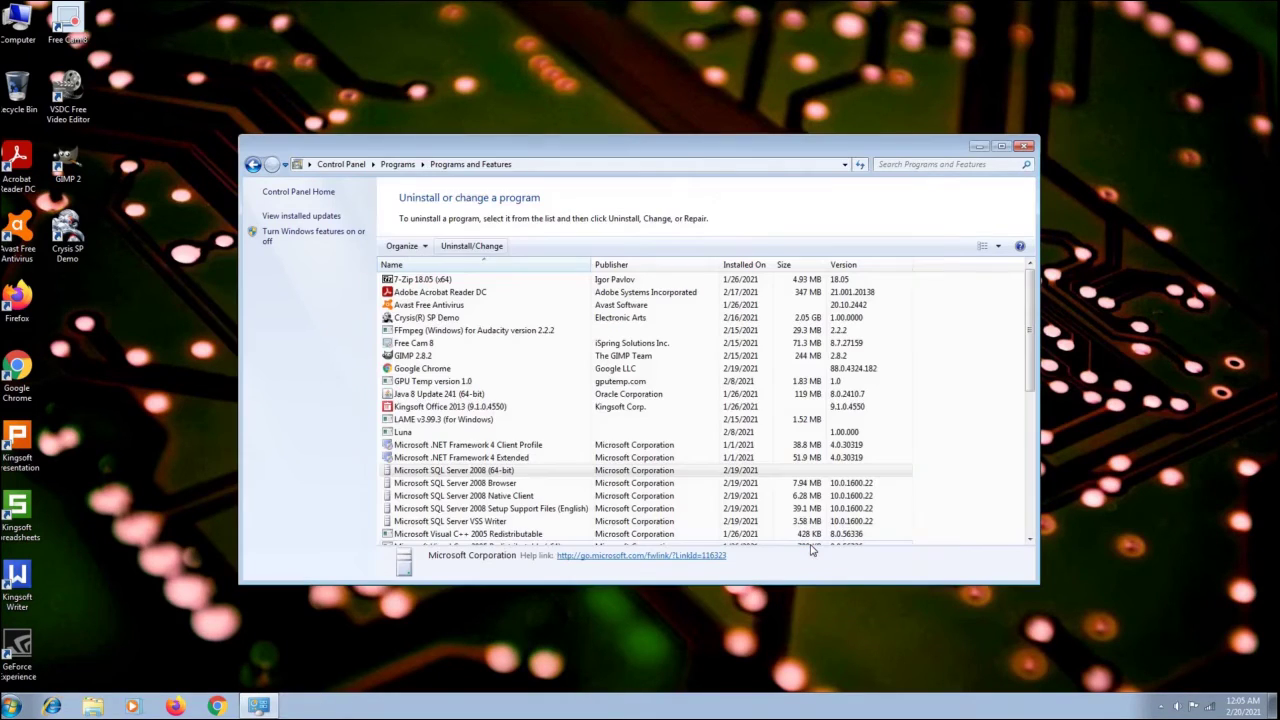
{"action": "left_click", "coordinate": [894, 164]}
{"action": "type", "text": "s"}
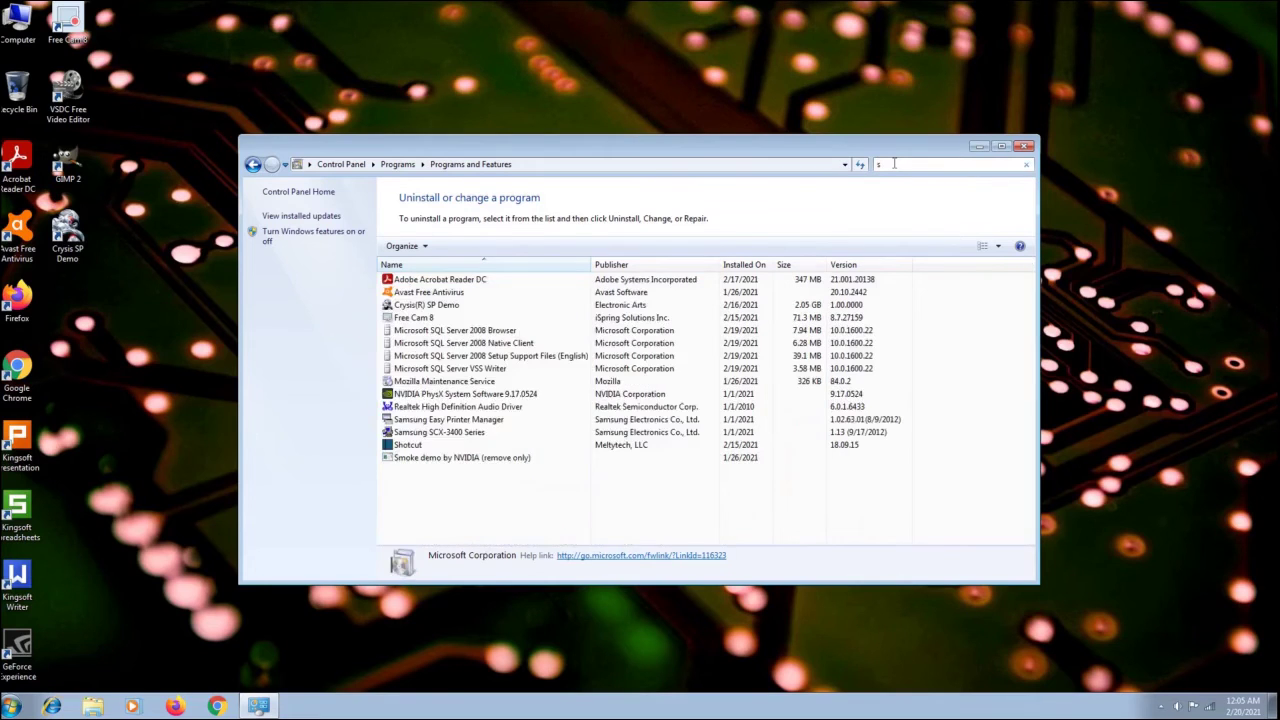
{"action": "type", "text": "ql"}
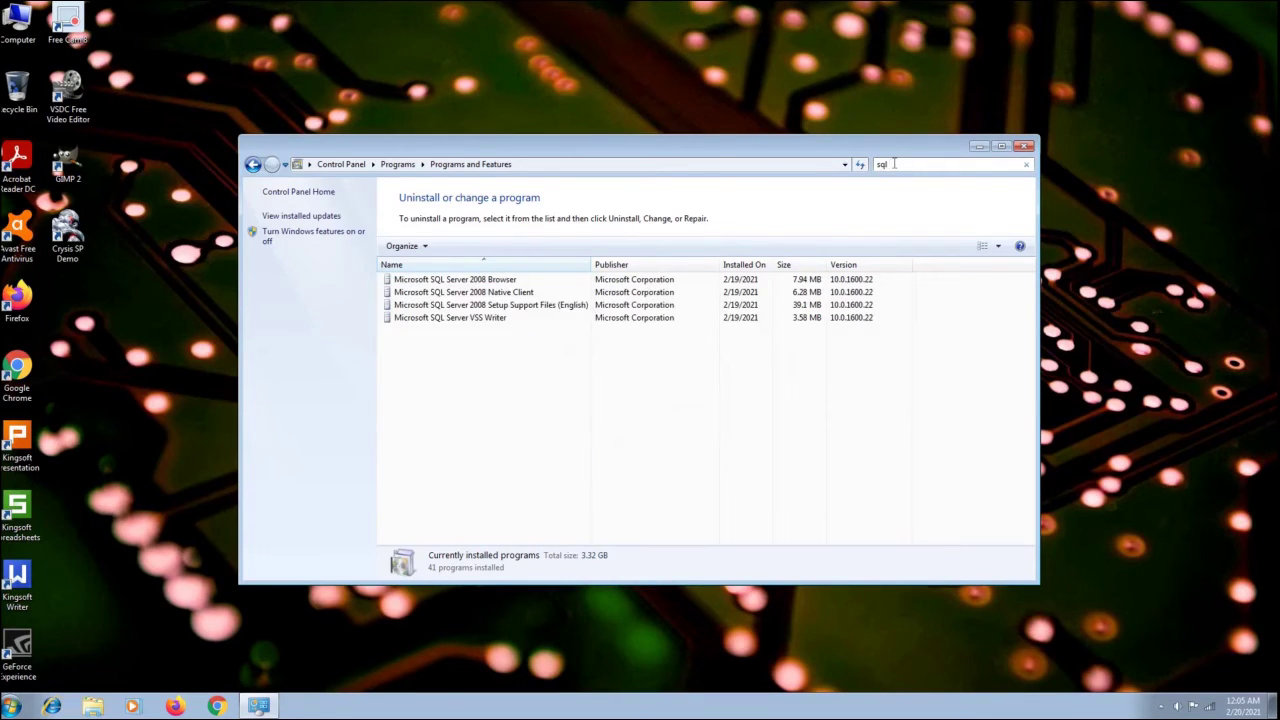
{"action": "type", "text": " server"}
{"action": "left_click_drag", "start_coordinate": [921, 167], "coordinate": [871, 168]}
{"action": "key", "text": "BackSpace"}
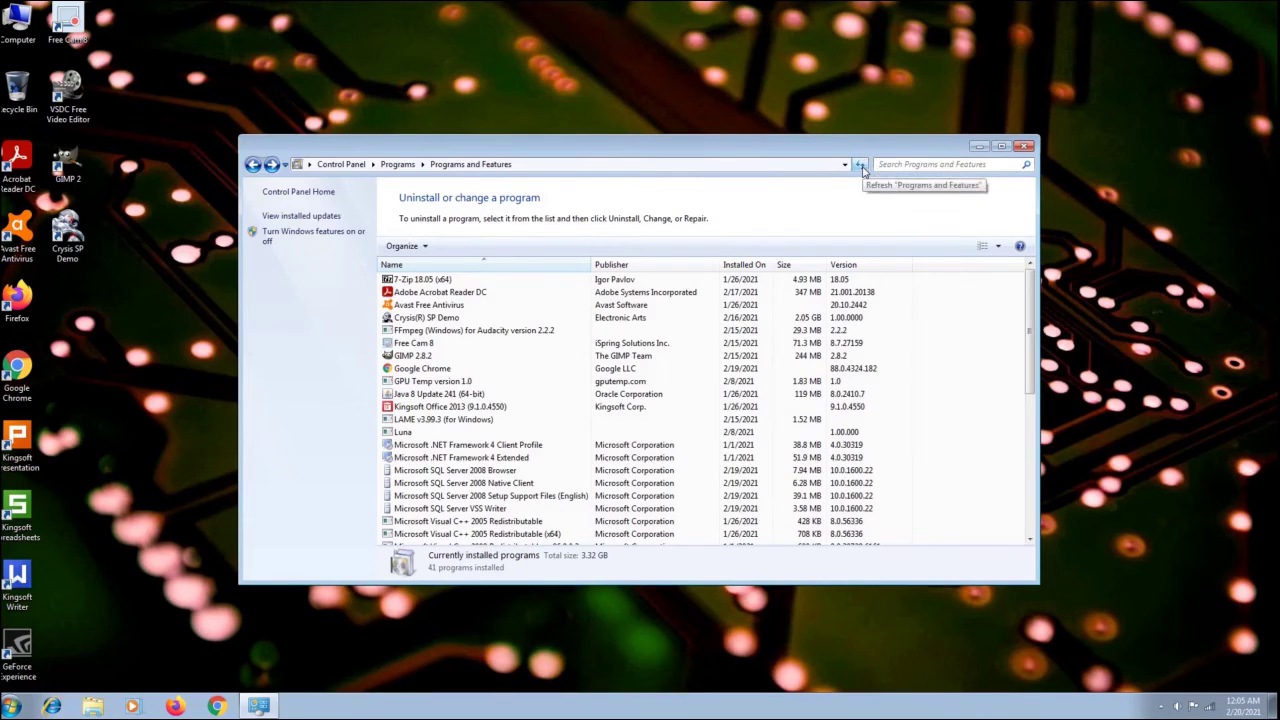
{"action": "left_click", "coordinate": [860, 166]}
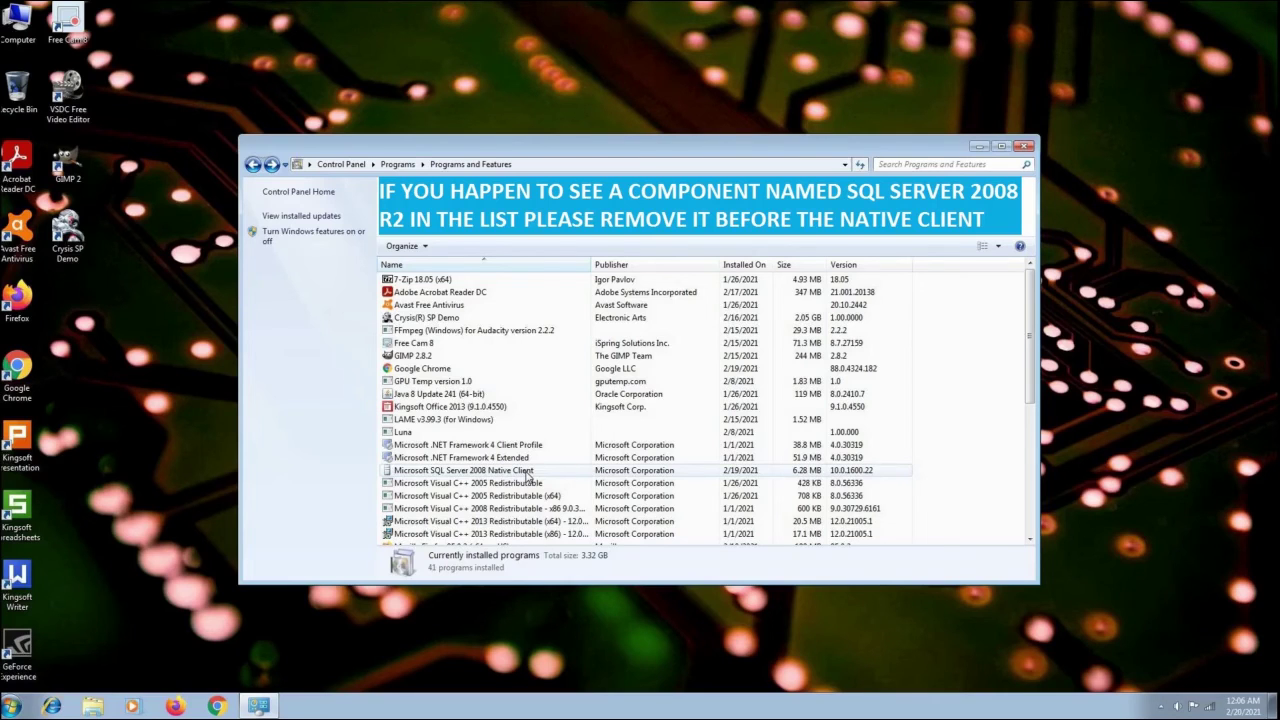
Uninstall Microsoft SQL Server 2008 Native Client, confirming Yes, and close Programs and Features.
{"action": "left_click", "coordinate": [527, 471]}
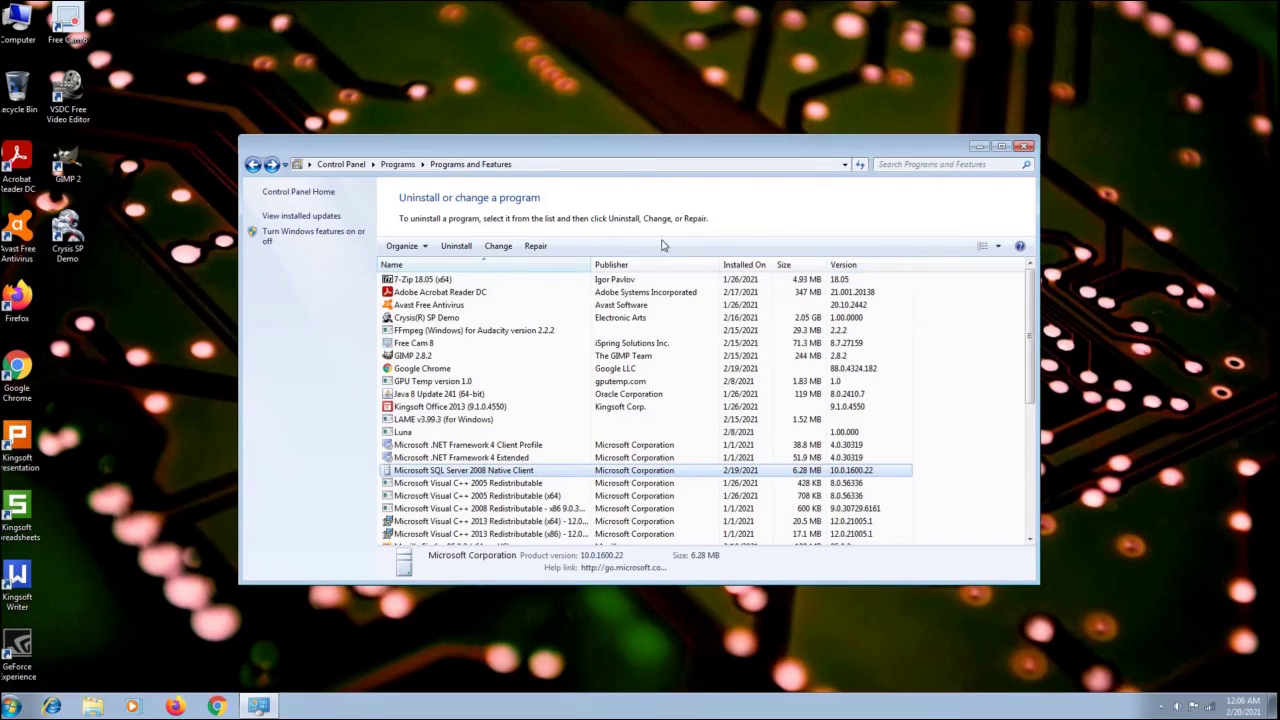
{"action": "left_click", "coordinate": [456, 246]}
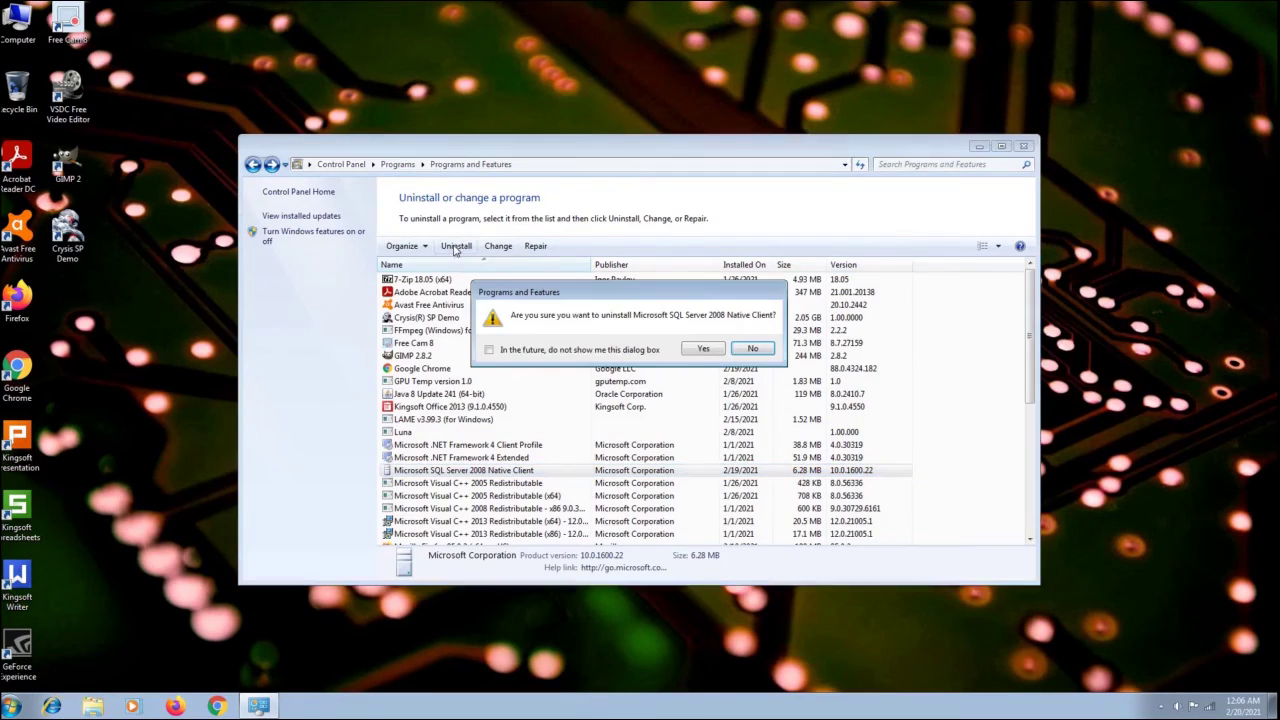
{"action": "left_click", "coordinate": [704, 350]}
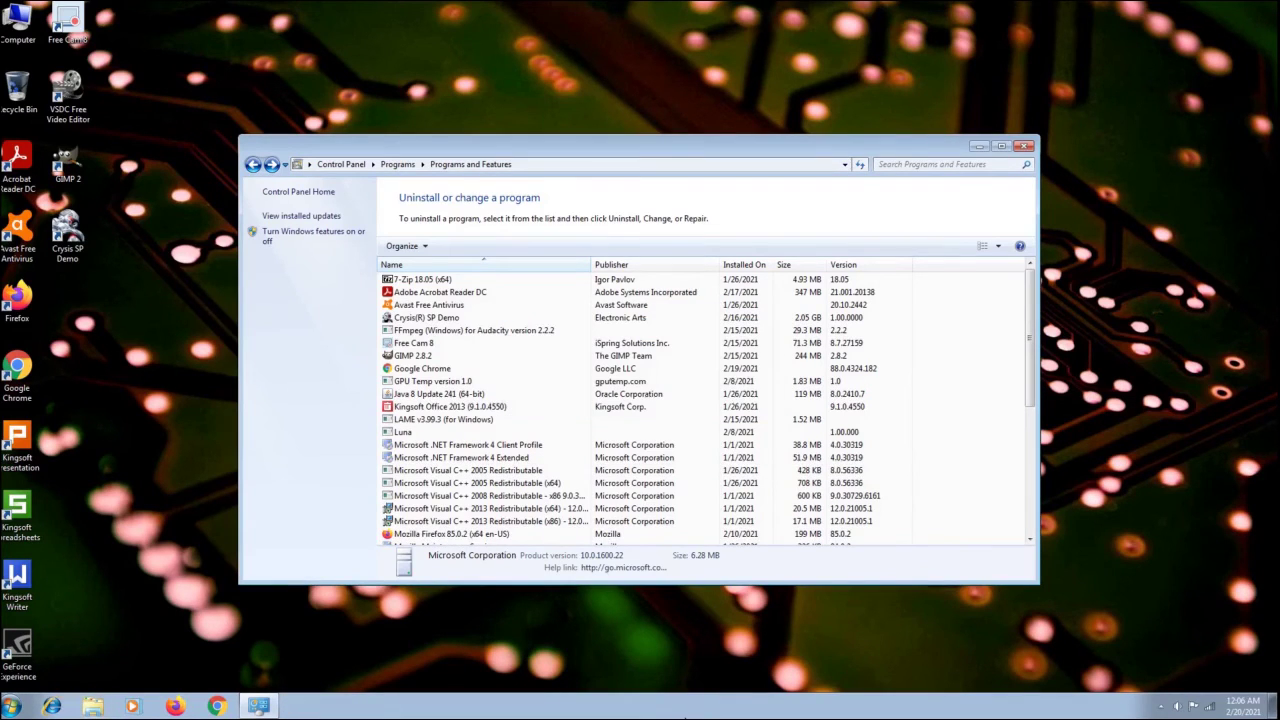
{"action": "left_click", "coordinate": [1027, 147]}
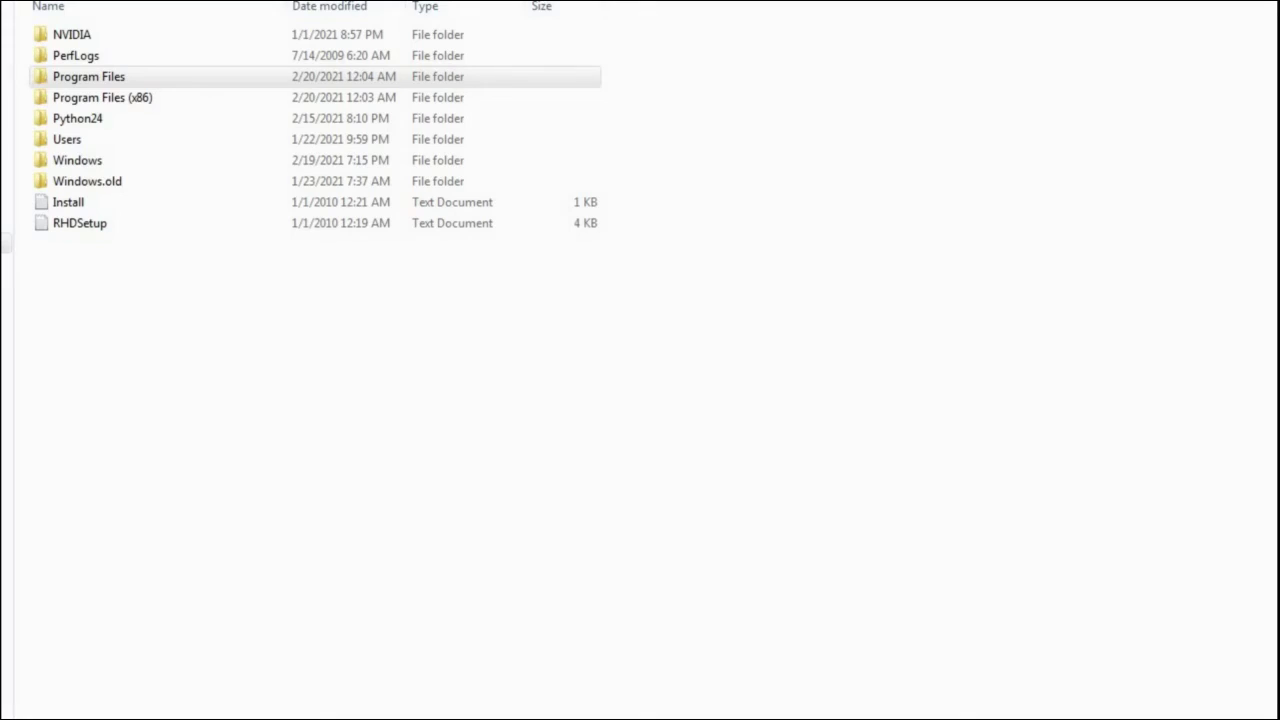
Permanently delete the Microsoft SQL Server folder in C:\Program Files (x86).
{"action": "double_click", "coordinate": [124, 97]}
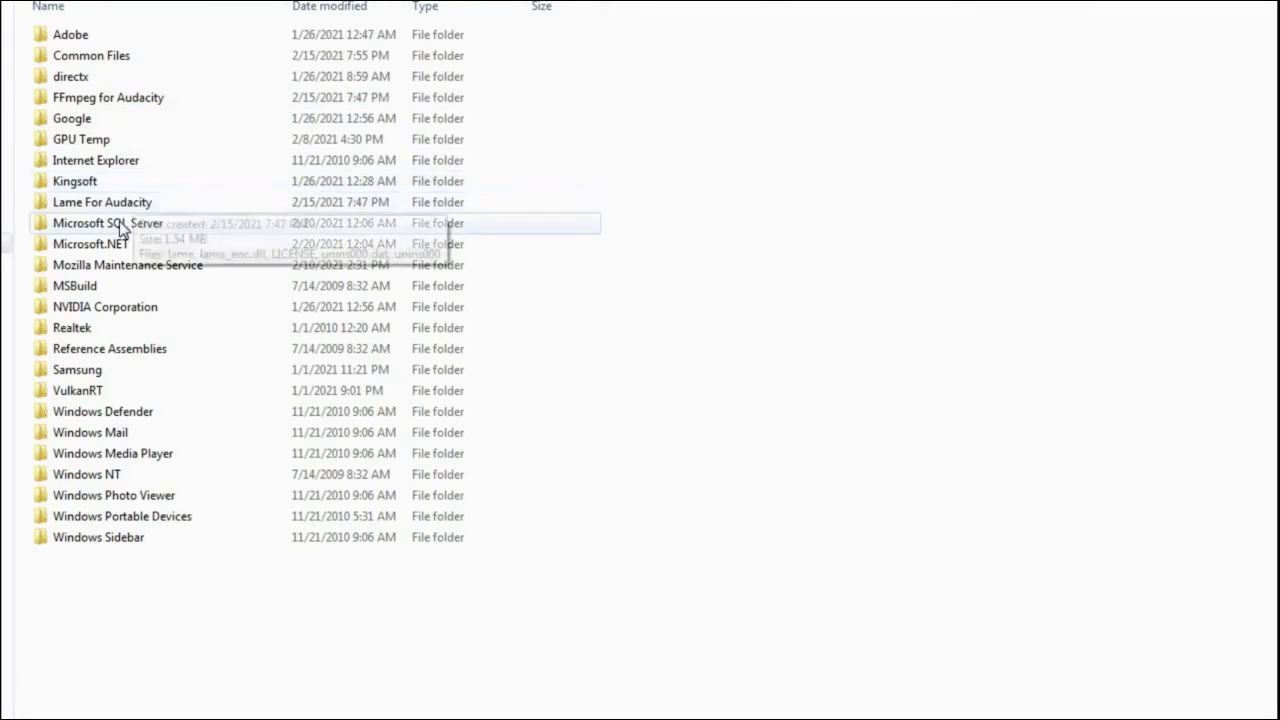
{"action": "left_click", "coordinate": [140, 226]}
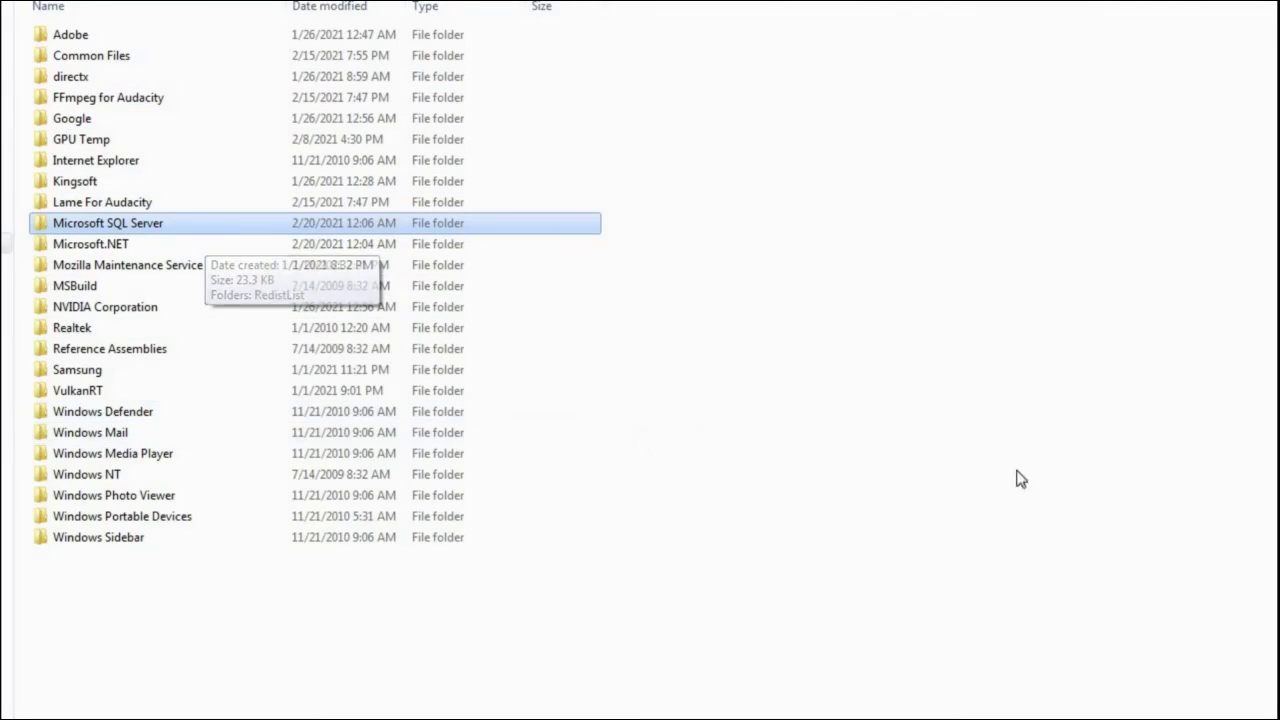
{"action": "key", "text": "shift+Delete"}
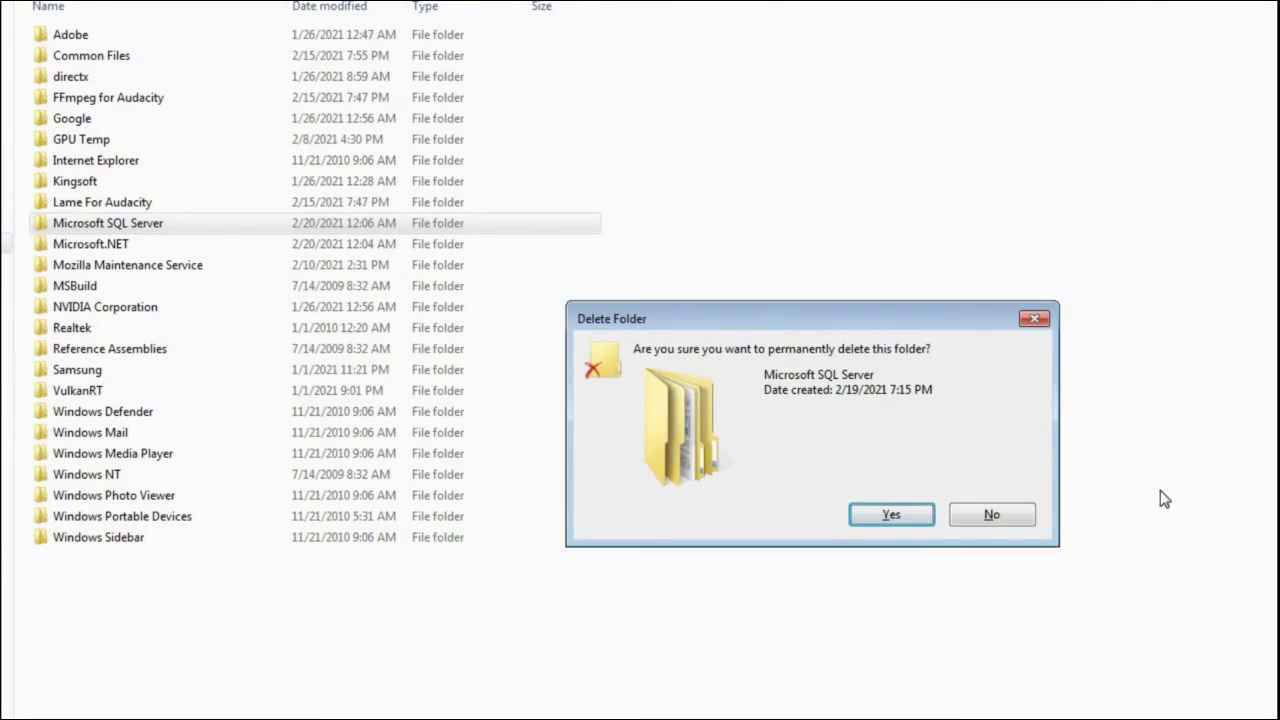
{"action": "left_click", "coordinate": [891, 515]}
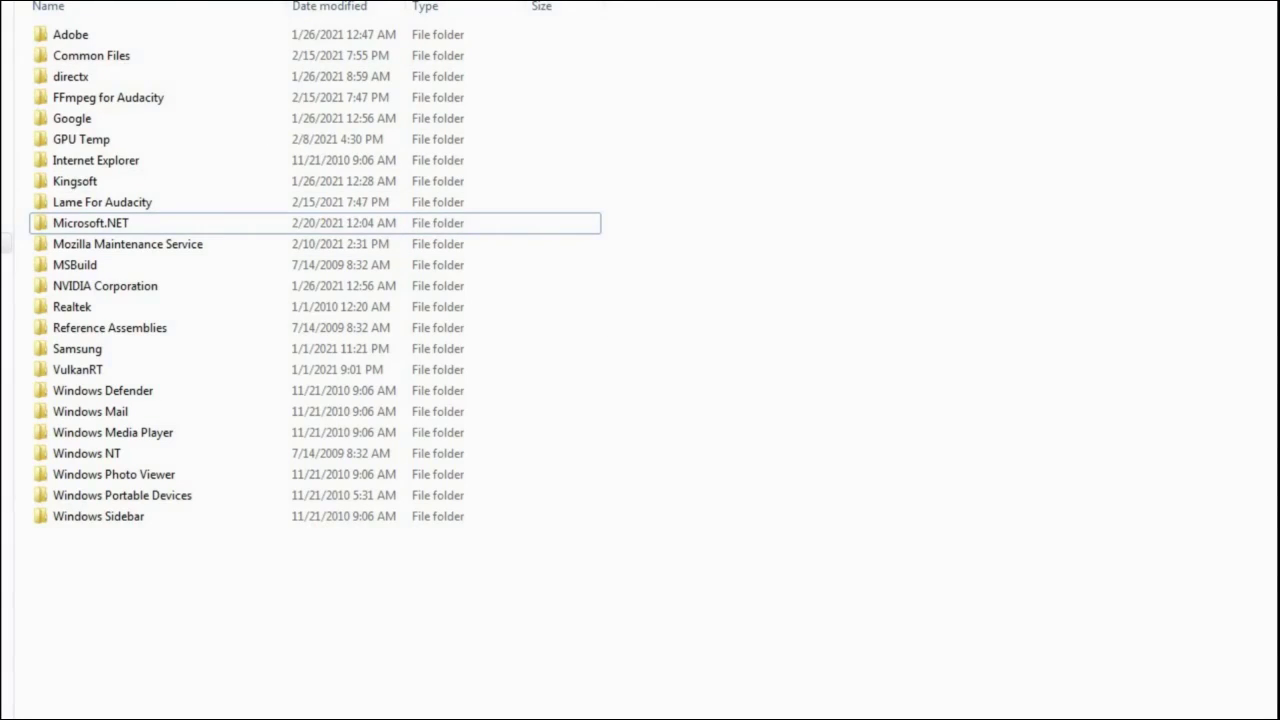
Permanently delete the Microsoft SQL Server folder in C:\Program Files.
{"action": "key", "text": "BackSpace"}
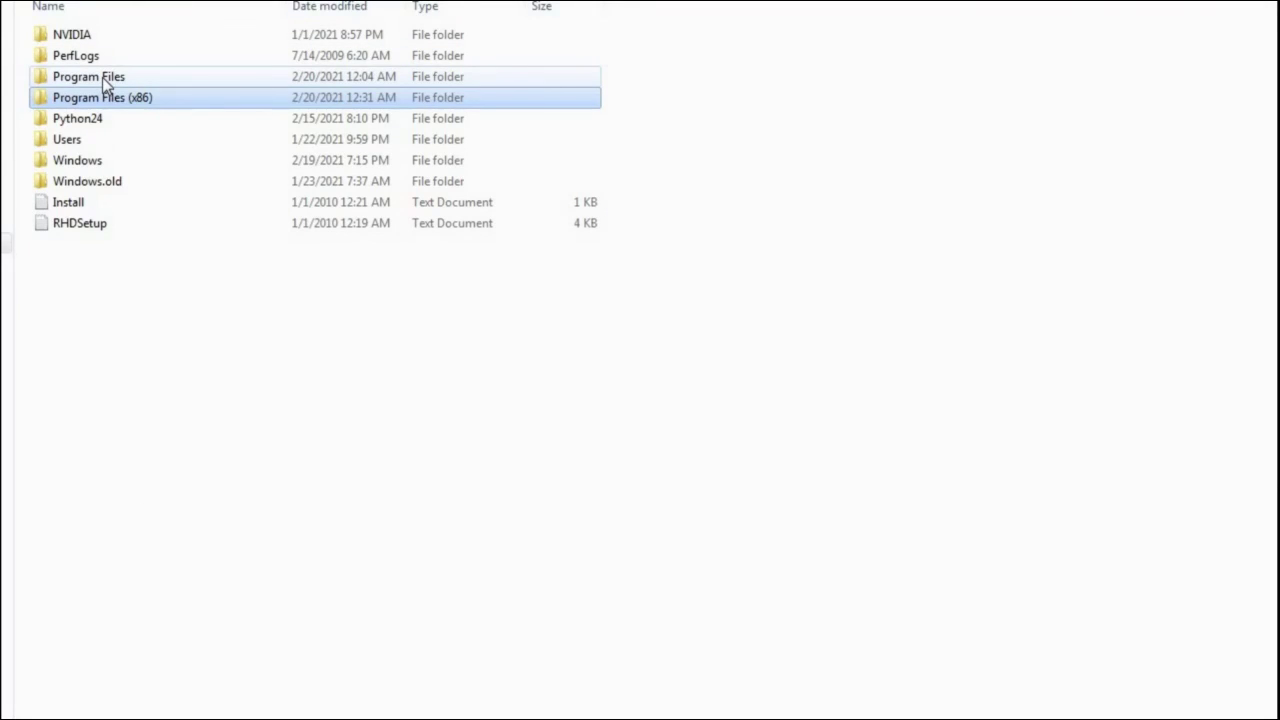
{"action": "double_click", "coordinate": [105, 85]}
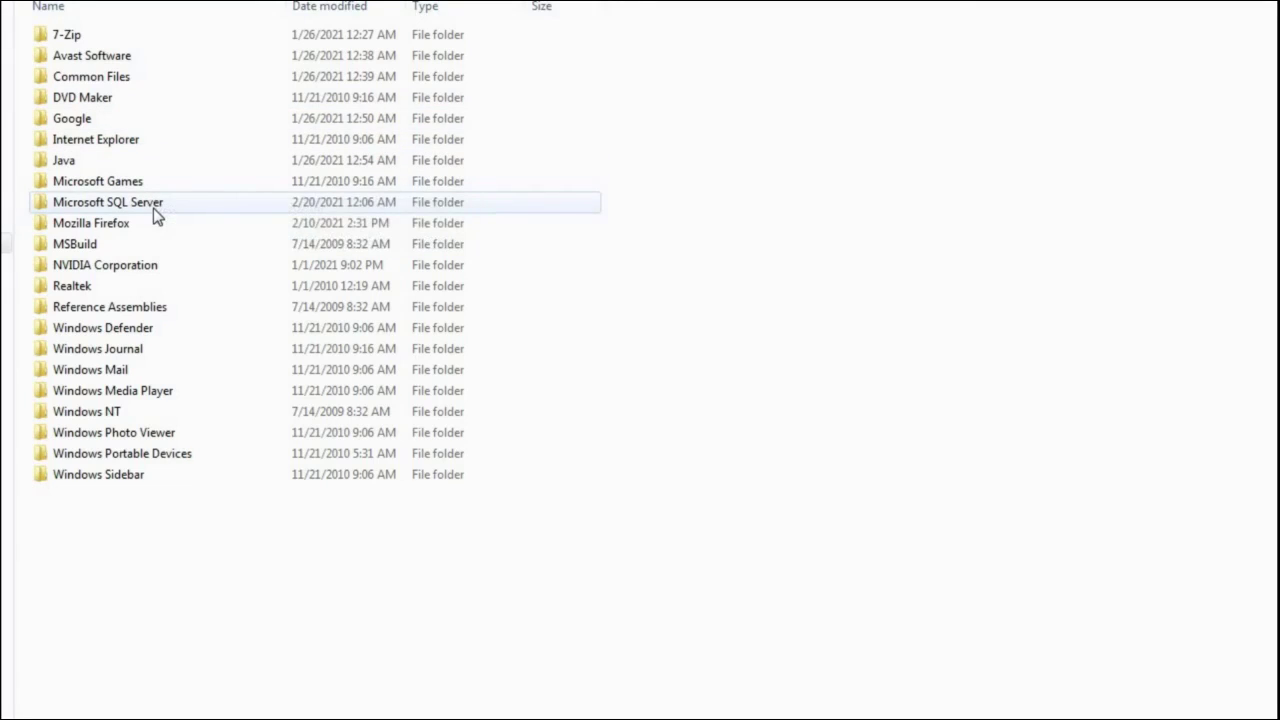
{"action": "left_click", "coordinate": [153, 208]}
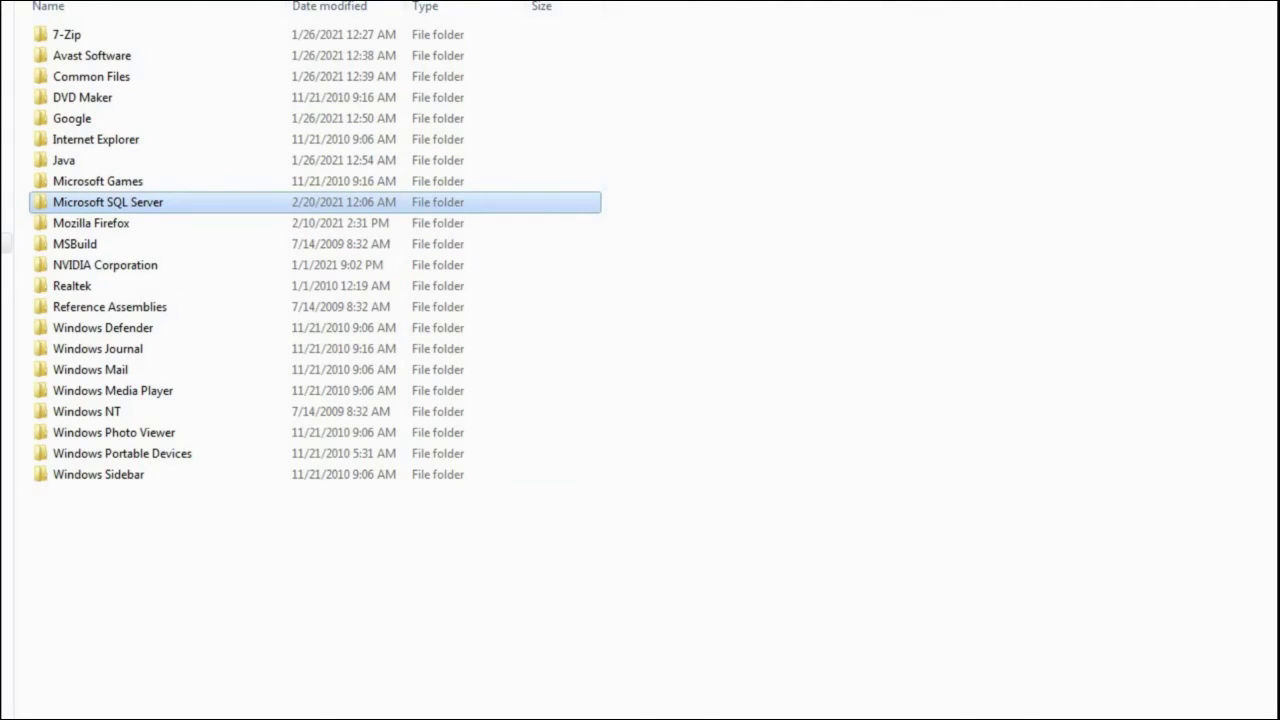
{"action": "key", "text": "shift+Delete"}
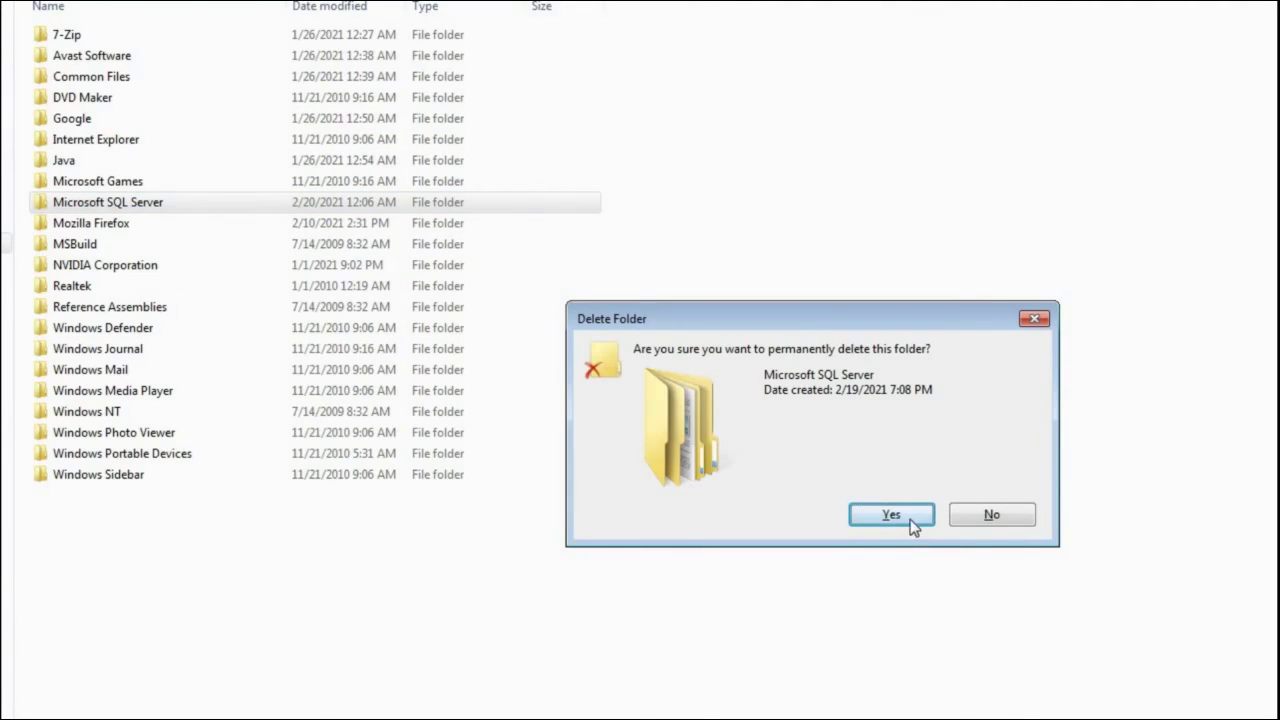
{"action": "left_click", "coordinate": [906, 515]}
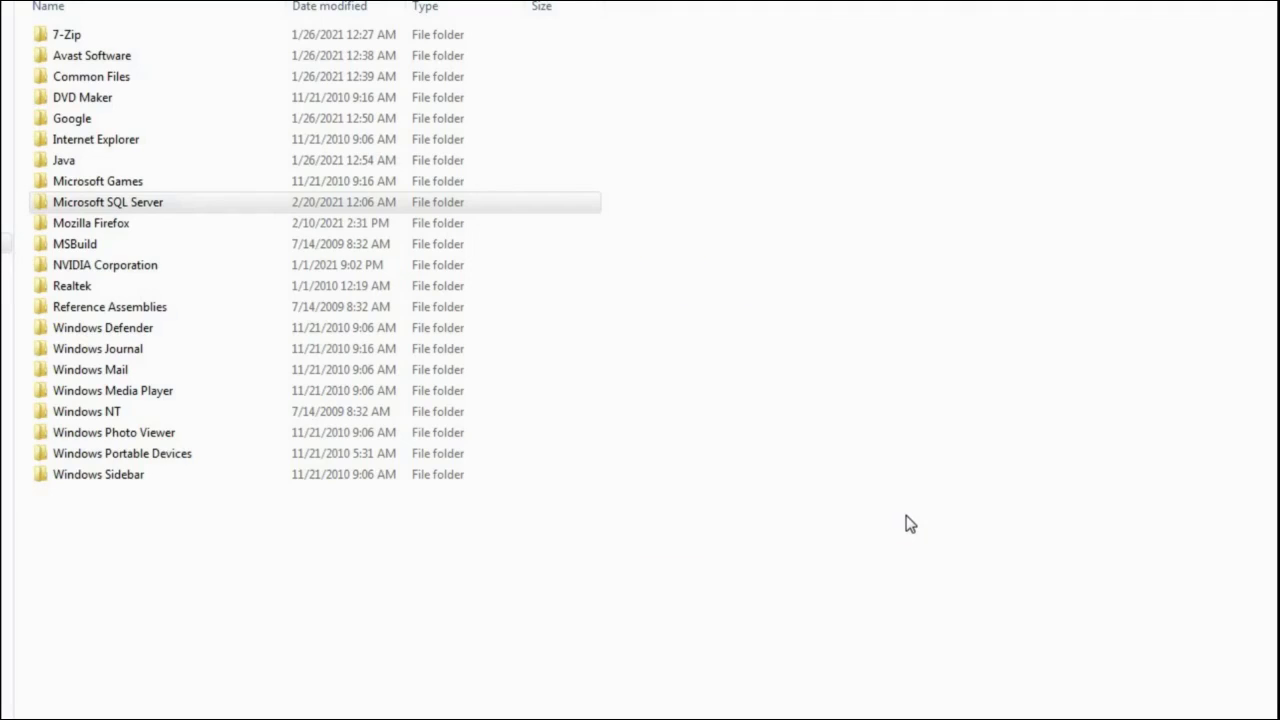